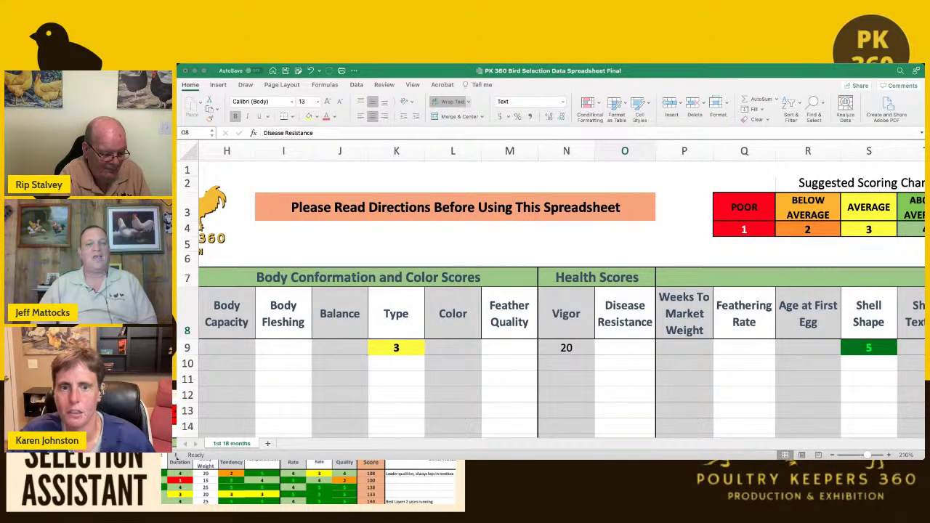
- Review the row 8 column headings from Disease Resistance through the Production Scores to Temperament
left_click(623, 323)
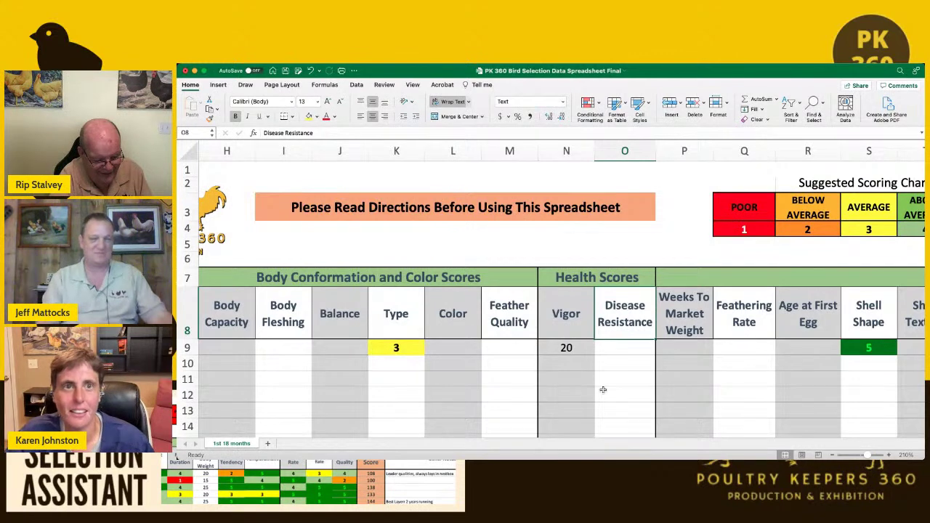
key("Right")
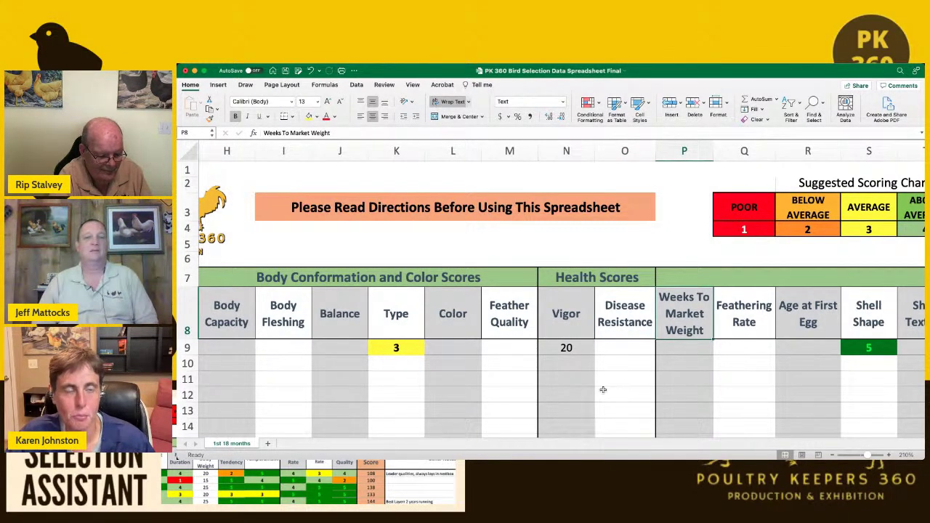
key("Right")
key("Left")
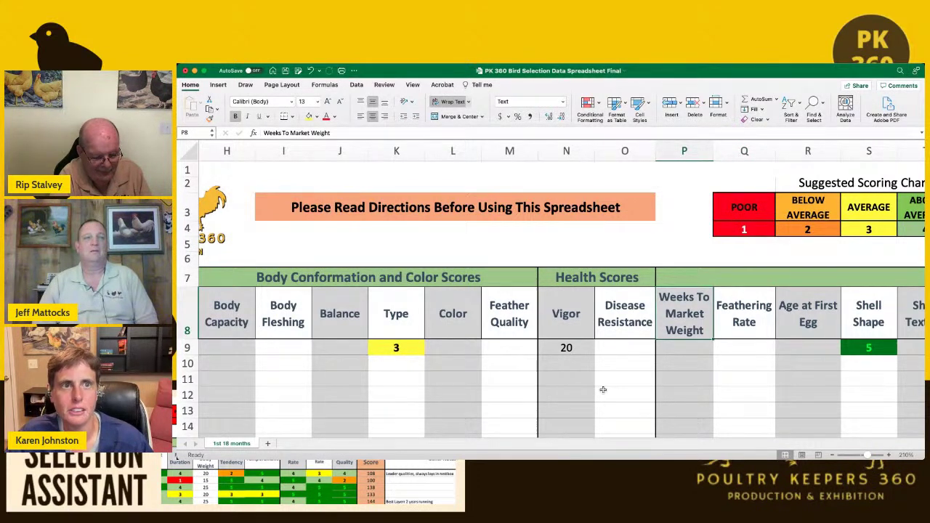
key("Right")
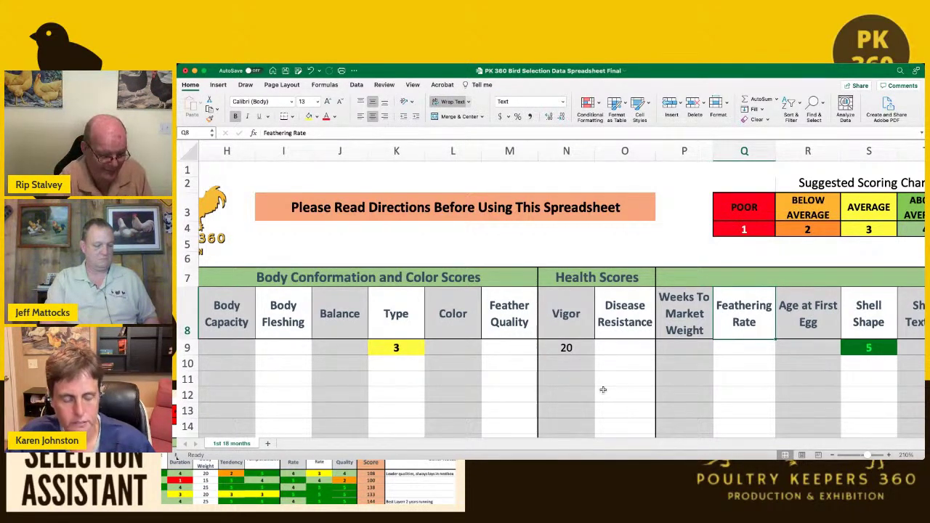
key("Right")
key("Right")
key("Right")
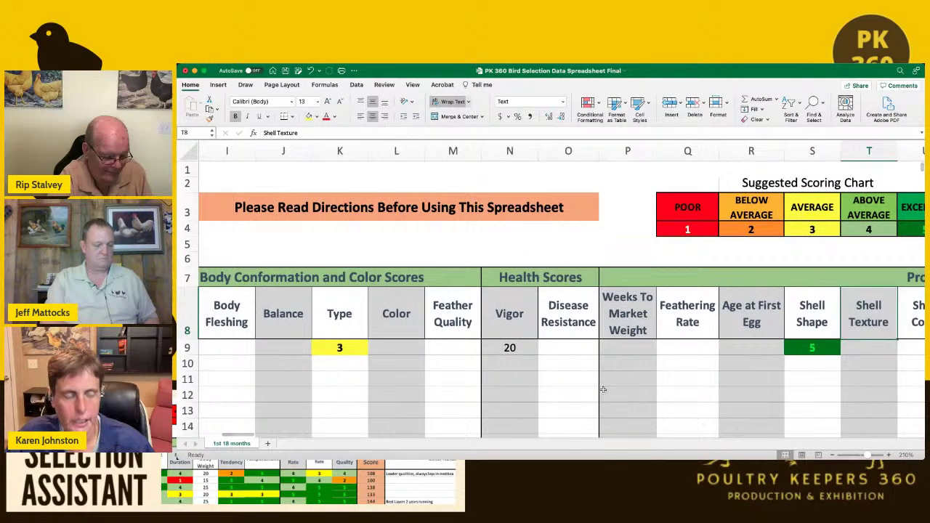
key("Right")
key("Right")
key("Right")
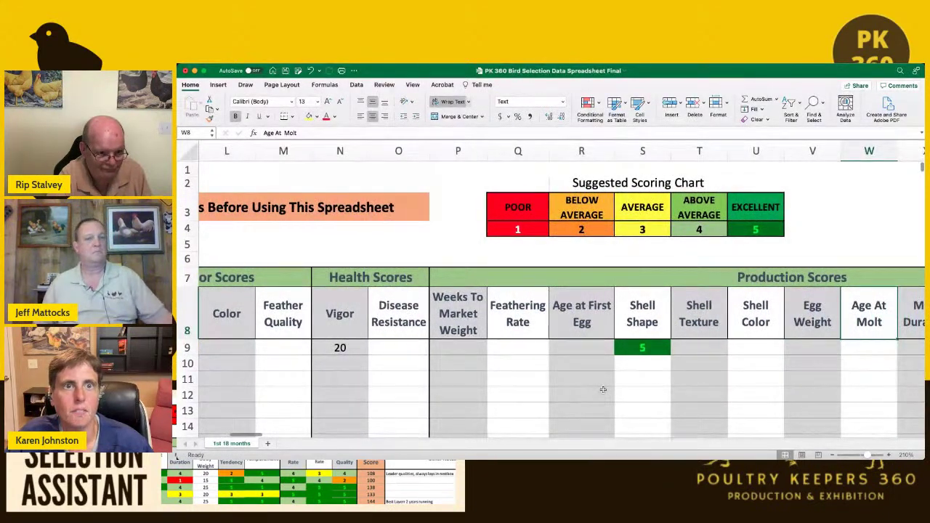
key("Right")
key("Right")
key("Right")
key("Right")
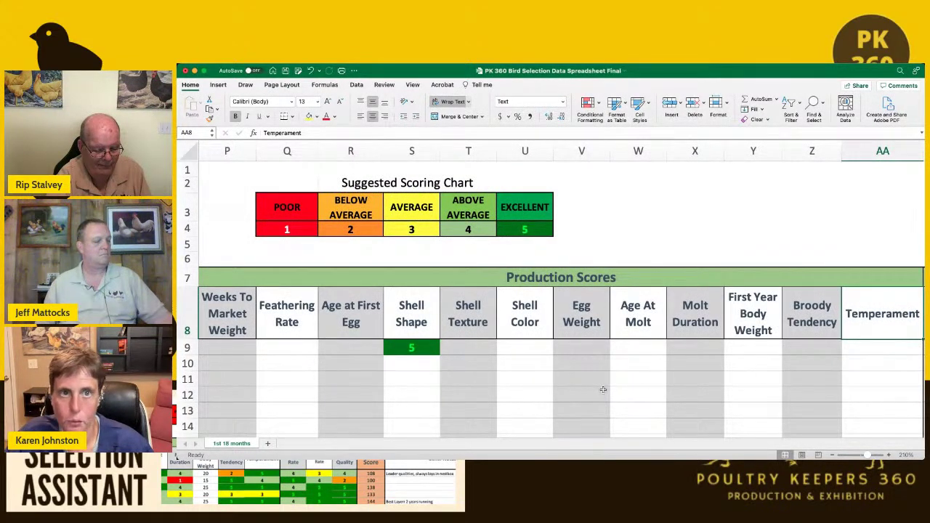
- Go back to the Egg Weight heading and examine the remaining Production Scores headings through Temperament one by one
key("Left")
key("Left")
key("Left")
key("Left")
key("Left")
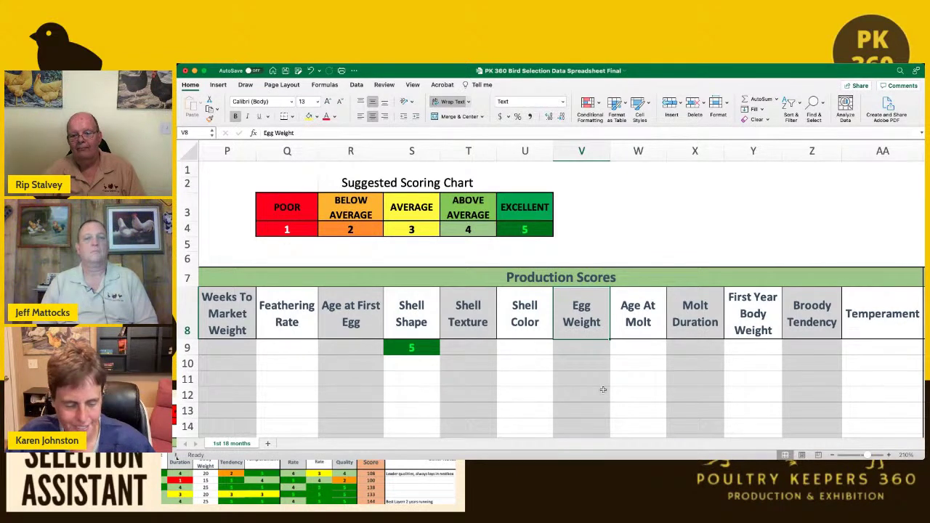
key("Right")
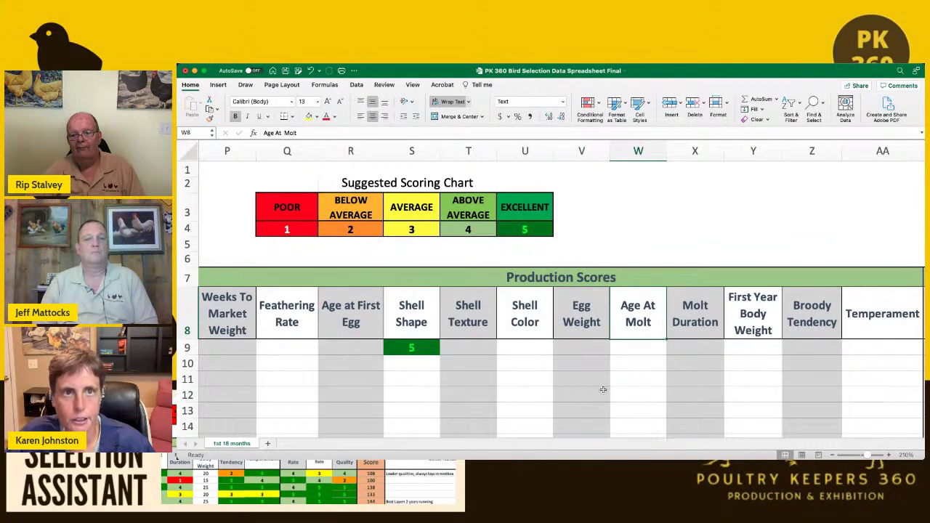
key("Right")
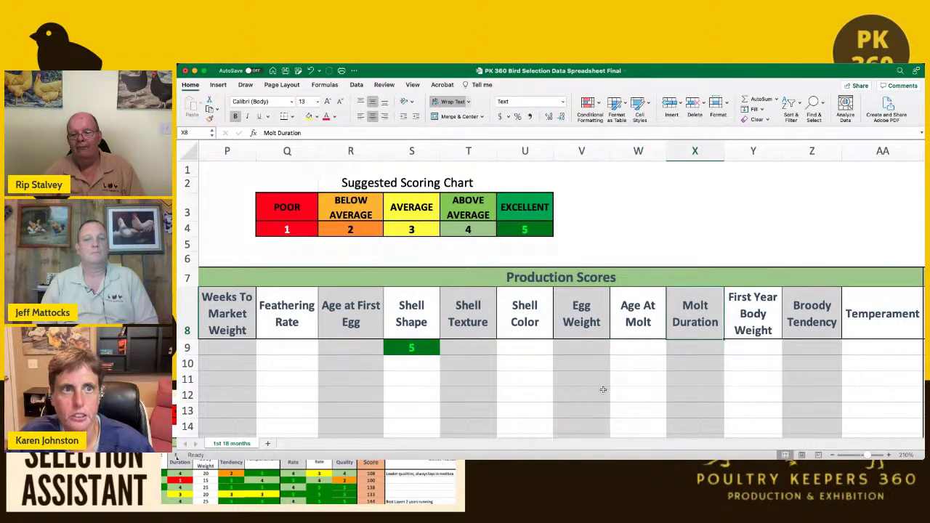
key("Right")
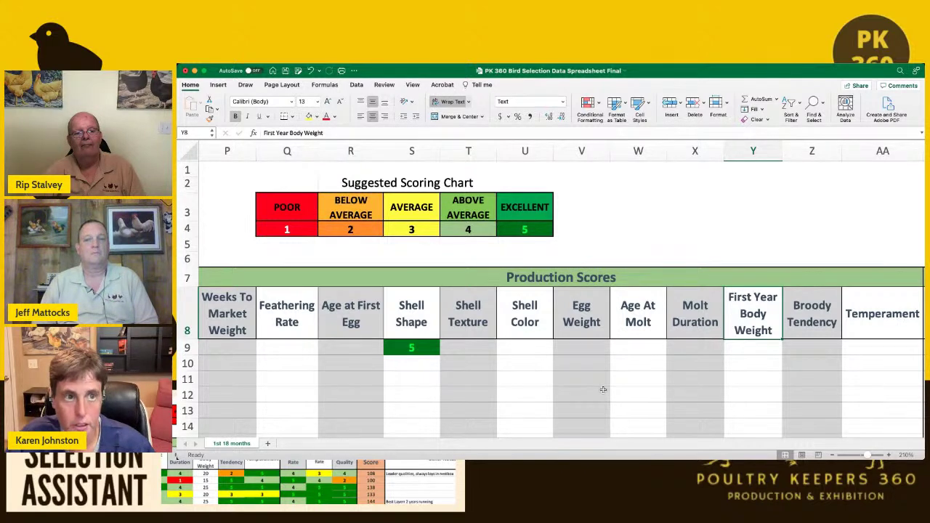
key("Right")
key("Right")
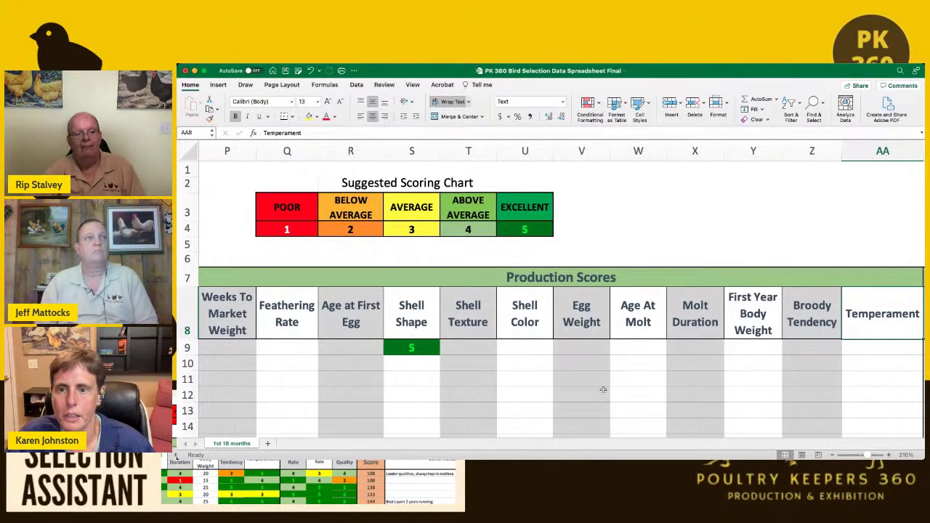
- Examine the Reproduction Score, Total Selection Score, Notes and Photo Reference Numbers column headings
key("Right")
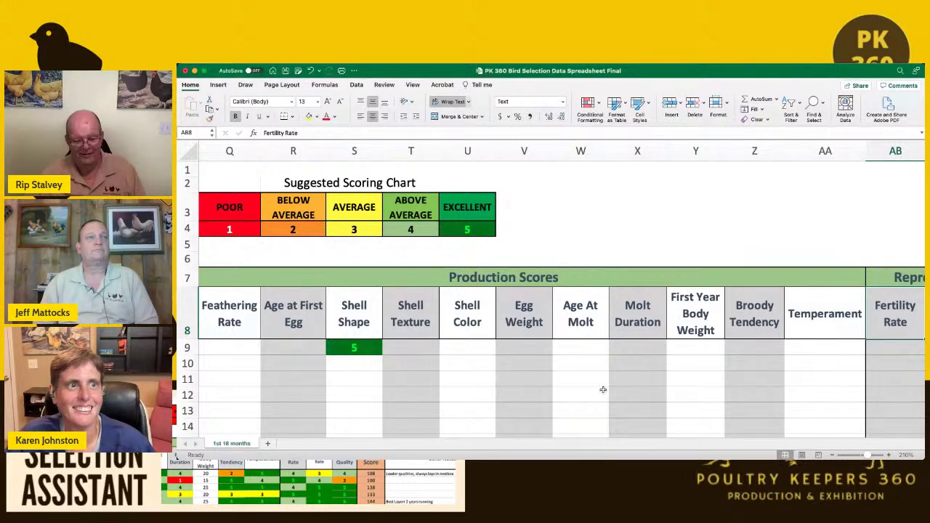
key("Right")
key("Right")
key("Right")
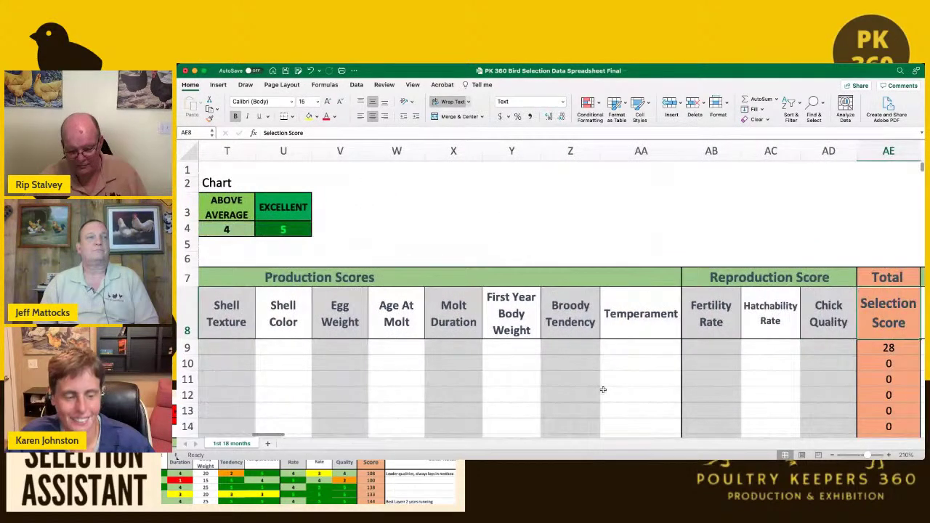
key("Left")
key("Left")
key("Left")
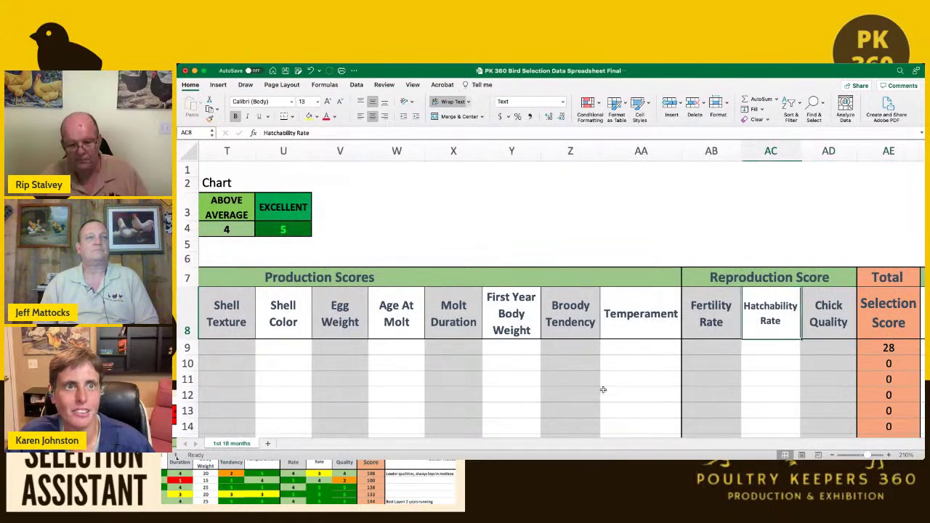
key("Right")
key("Right")
key("Right")
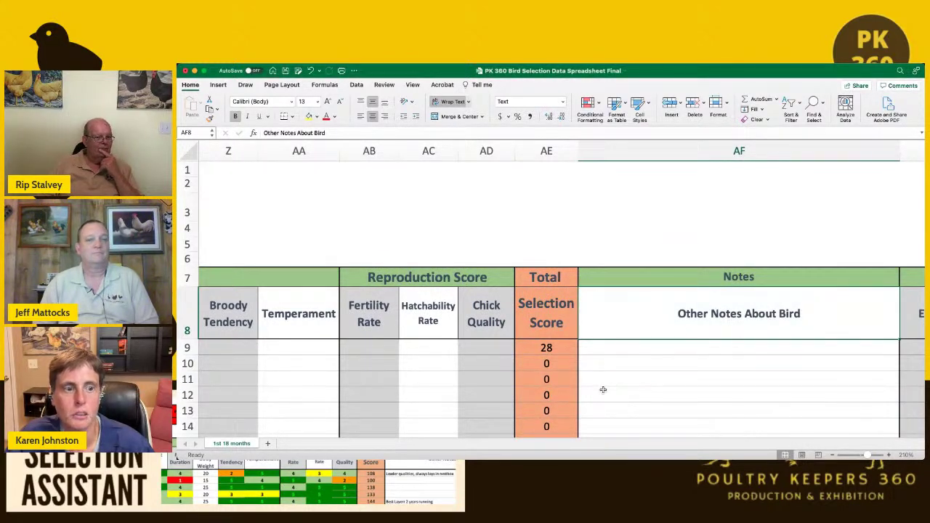
key("Right")
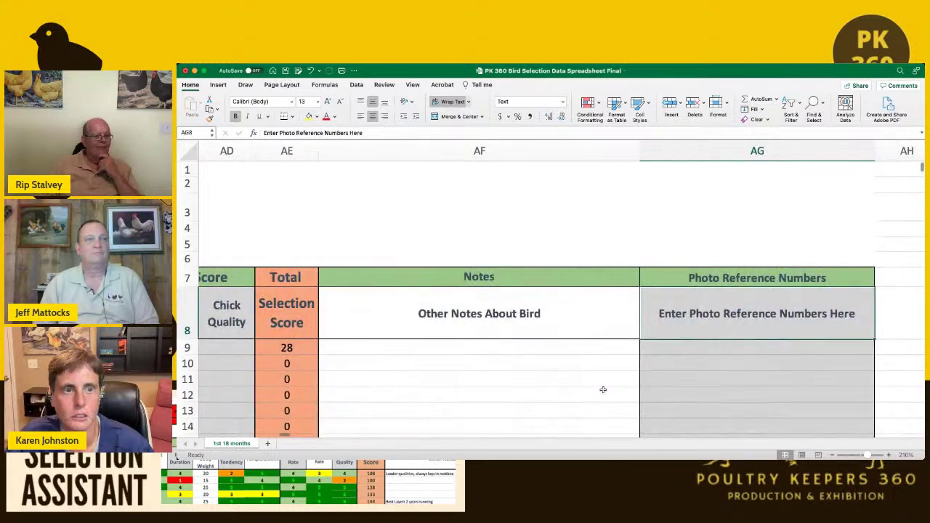
key("Left")
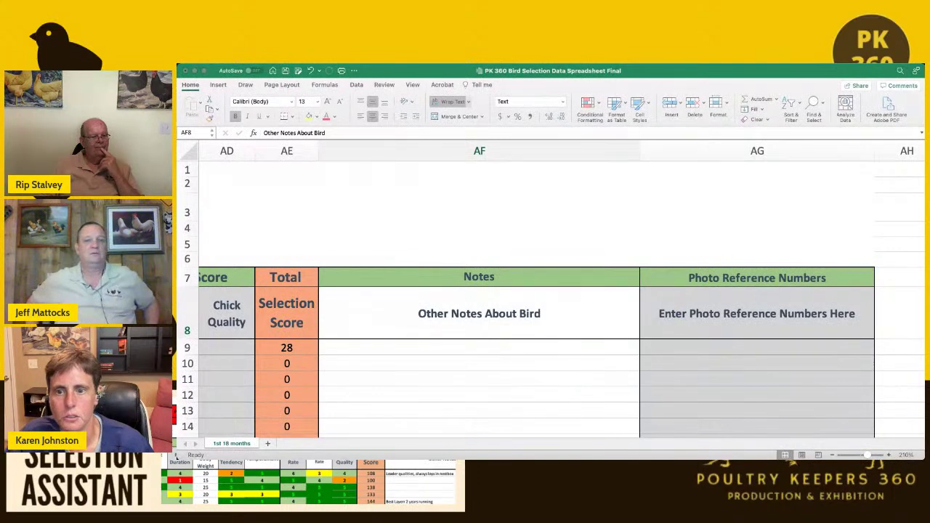
- In row 9, enter a Feathering Rate score of 1 and an Age at First Egg score of 3
key("Left")
key("Left")
key("Left")
key("Left")
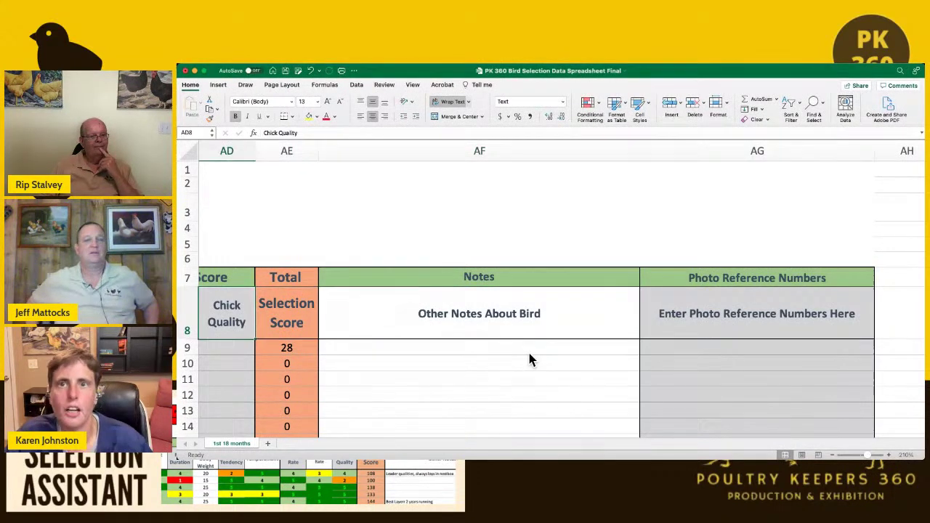
key("Left")
key("Left")
key("Left")
key("Left")
key("Left")
key("Left")
key("Left")
key("Left")
key("Left")
key("Left")
key("Left")
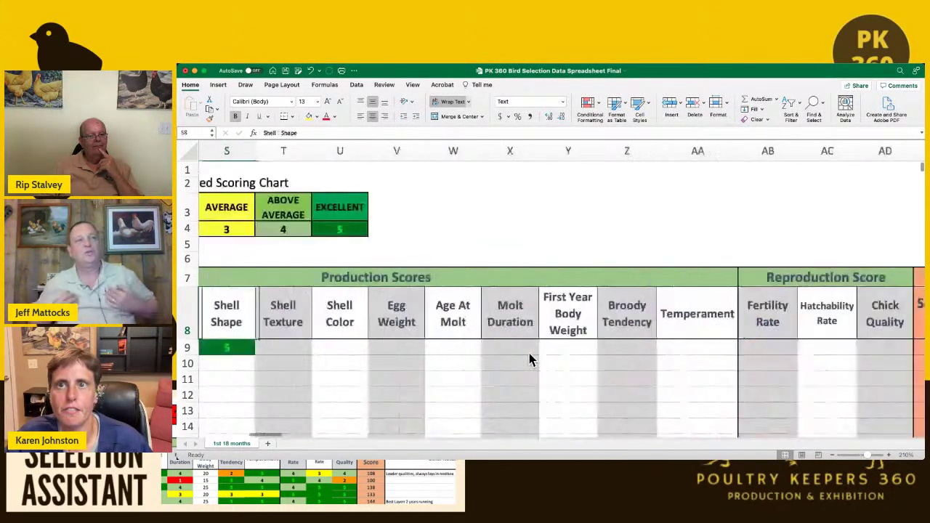
key("Left")
key("Left")
key("Left")
key("Left")
key("Down")
key("Down")
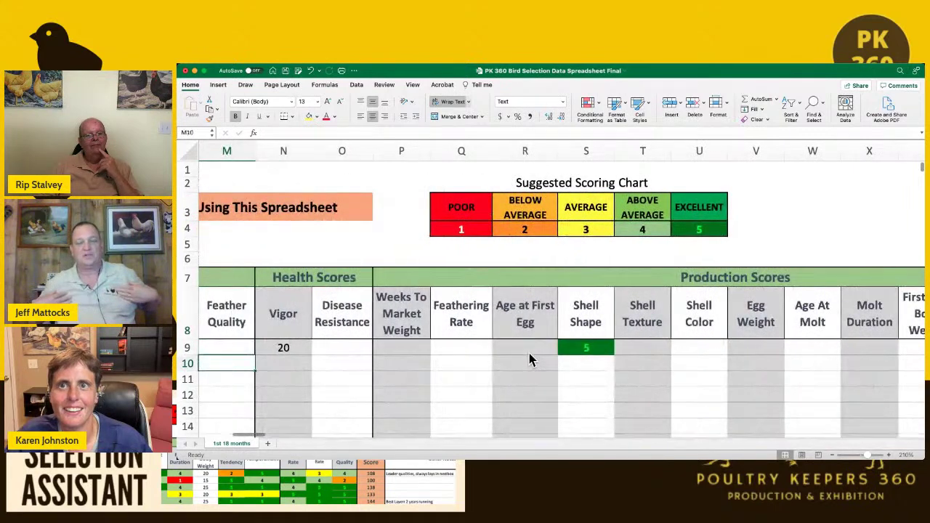
key("Right")
key("Right")
key("Right")
key("Right")
key("Up")
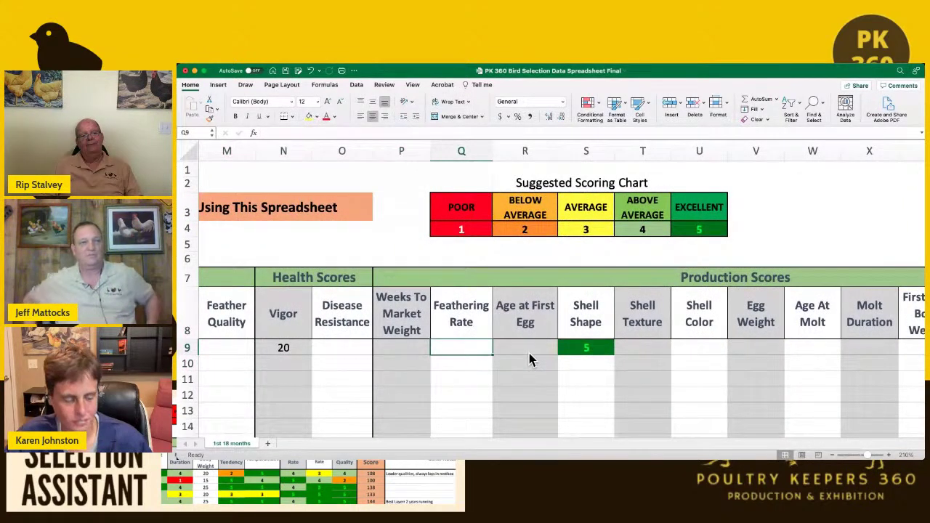
type("1")
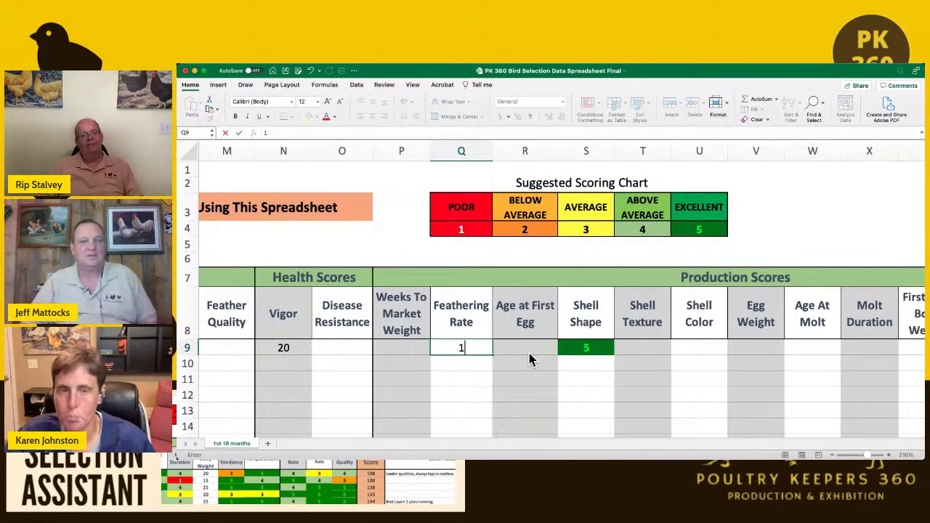
key("Right")
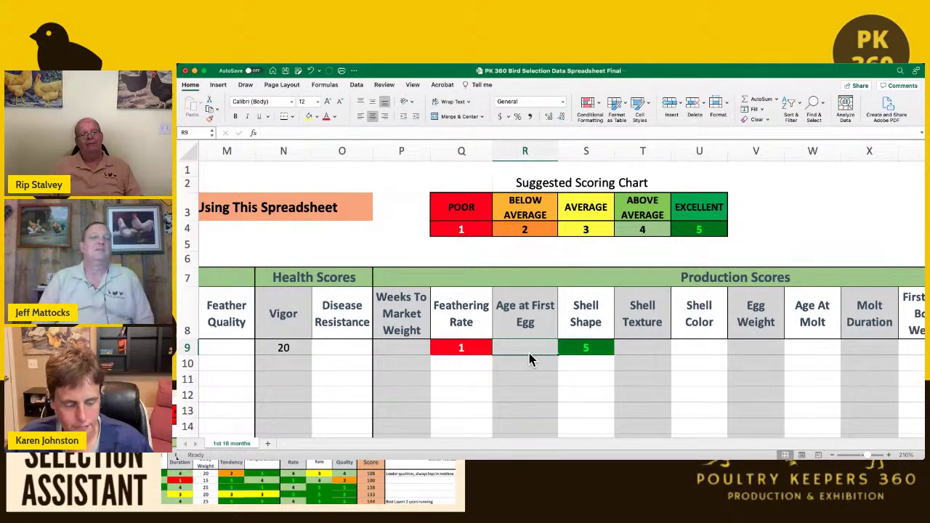
key("Right")
- Score the row 9 bird 5 for Shell Color and 4 for Egg Weight, leaving Shell Texture blank
key("Right")
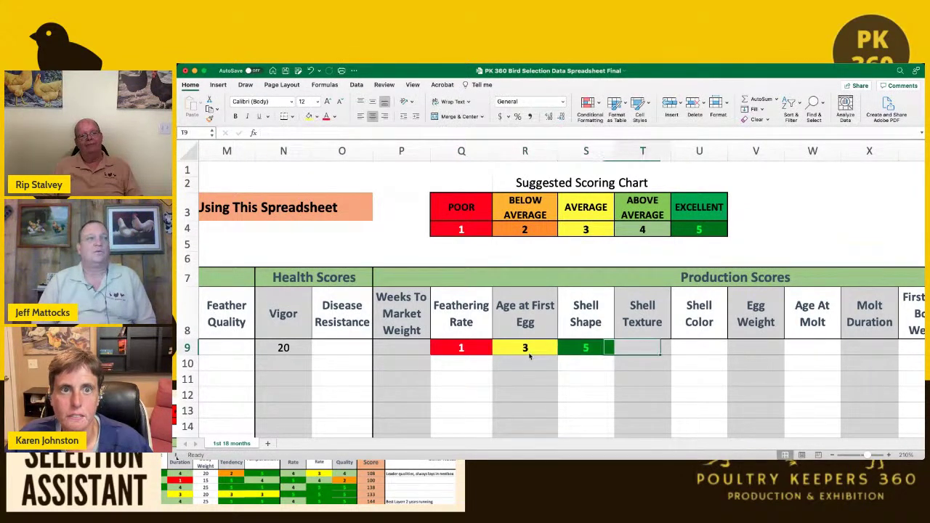
key("Right")
type("5")
key("Right")
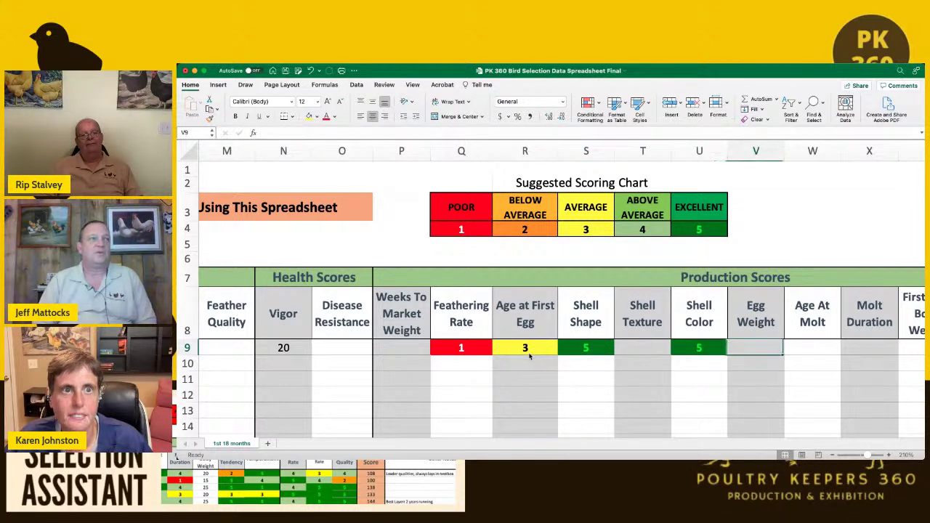
type("4")
key("Right")
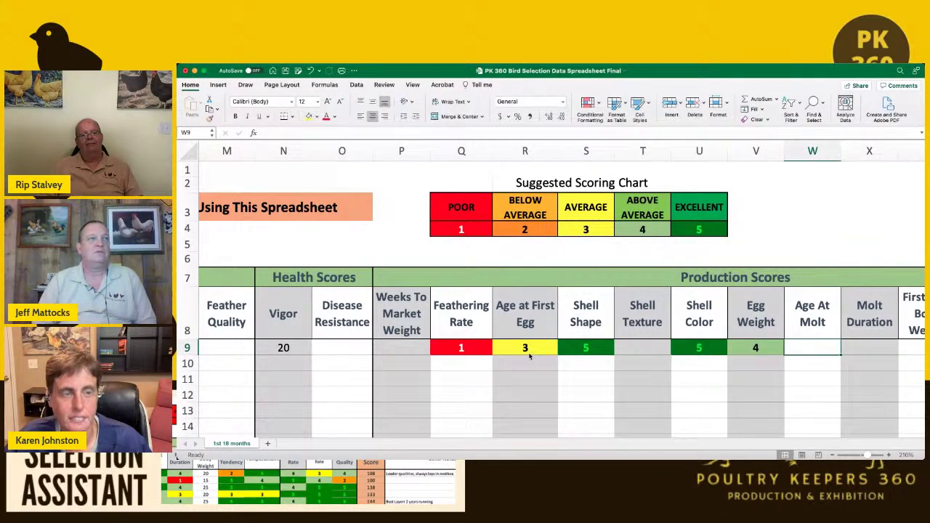
- Enter a score of 2 in row 9 for each of Age At Molt, Molt Duration and First Year Body Weight
type("2")
key("Right")
type("2")
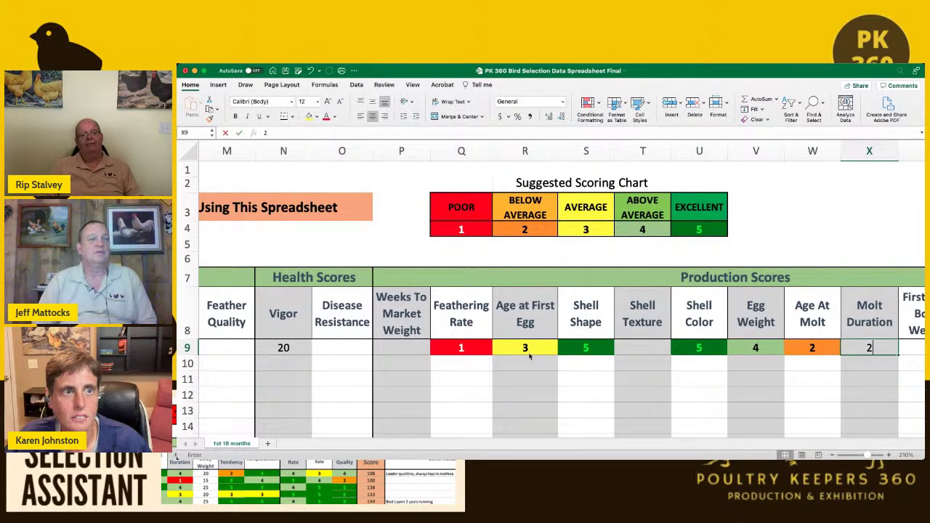
key("Right")
type("2")
key("Right")
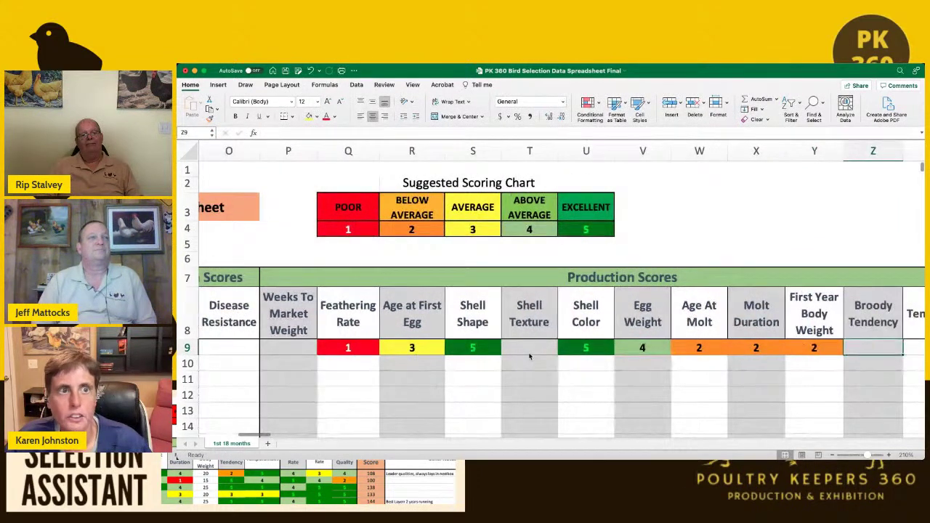
- Enter a score of 1 in row 9 for both Broody Tendency and Temperament
type("1")
key("Right")
type("1")
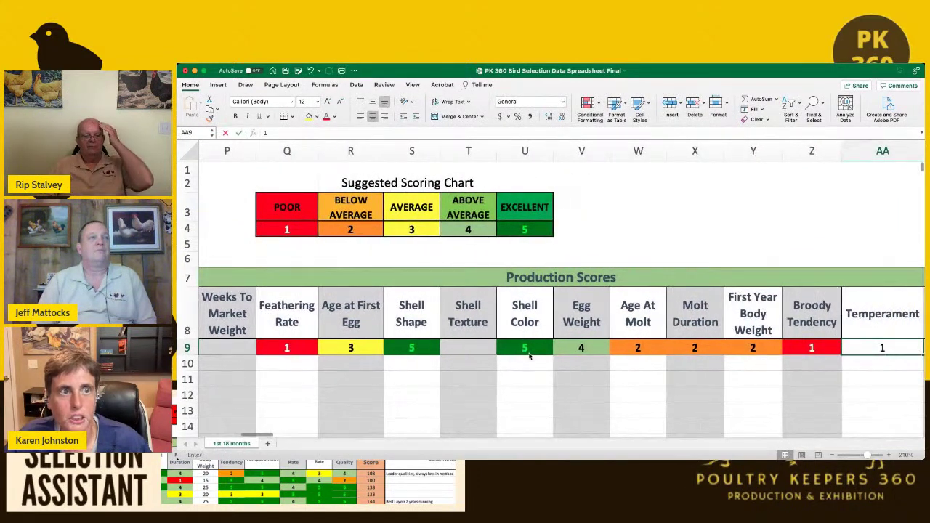
key("Right")
- Fill the row 9 Reproduction Score cells for Fertility Rate, Hatchability Rate and Chick Quality with 1 each
type("1")
key("Right")
type("1")
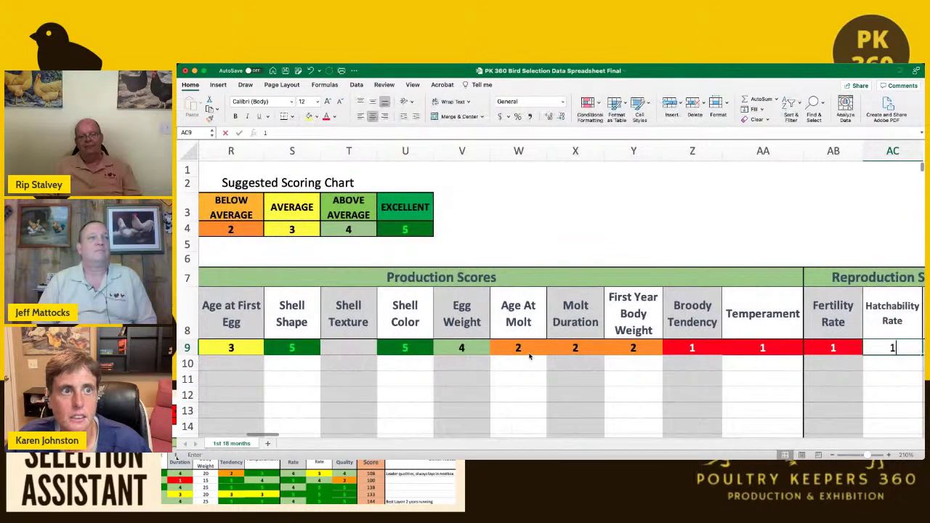
key("Right")
type("1")
key("Right")
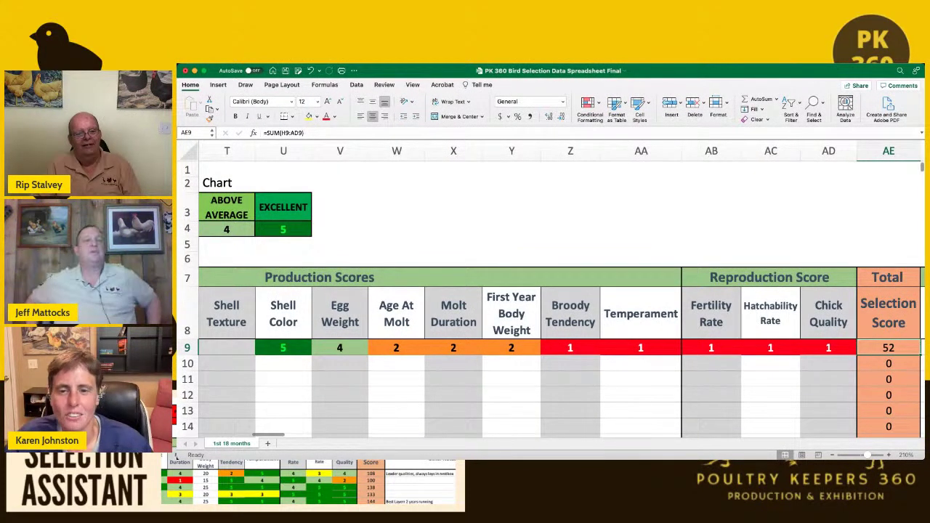
- Look back over the row 9 scores and the Suggested Scoring Chart ratings from Excellent to Poor
key("Left")
key("Left")
key("Left")
key("Left")
key("Left")
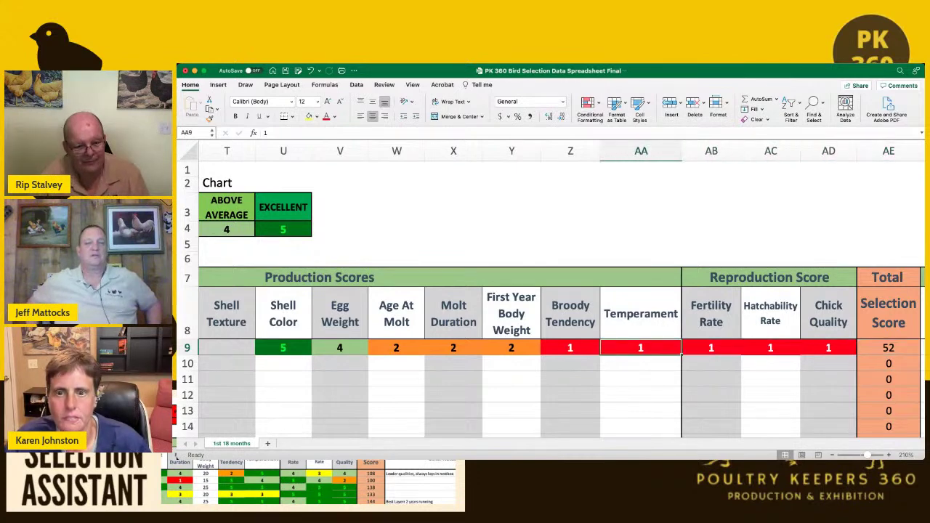
left_click(345, 231)
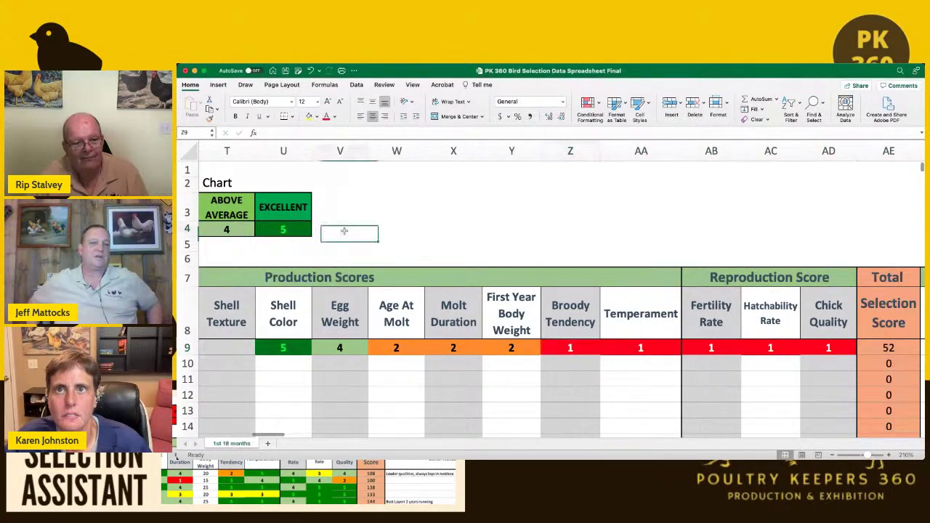
key("Left")
key("Left")
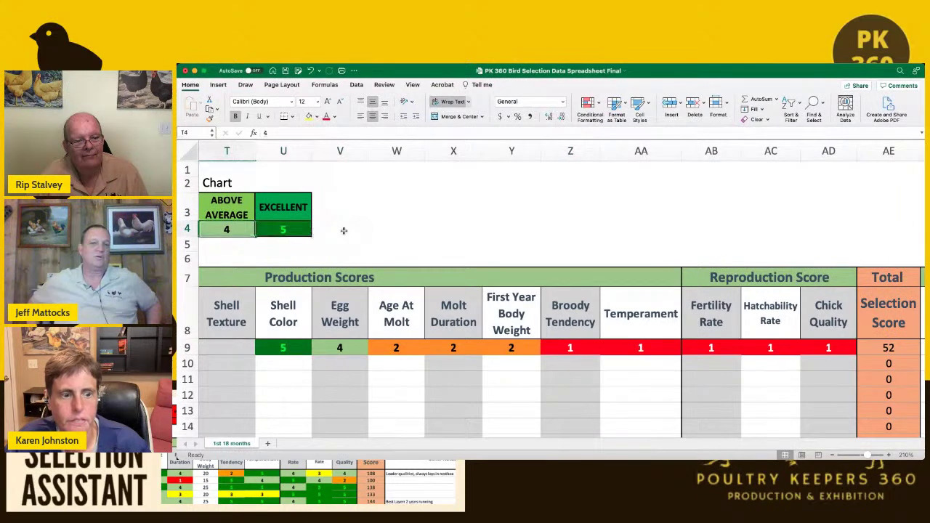
key("Left")
key("Left")
key("Left")
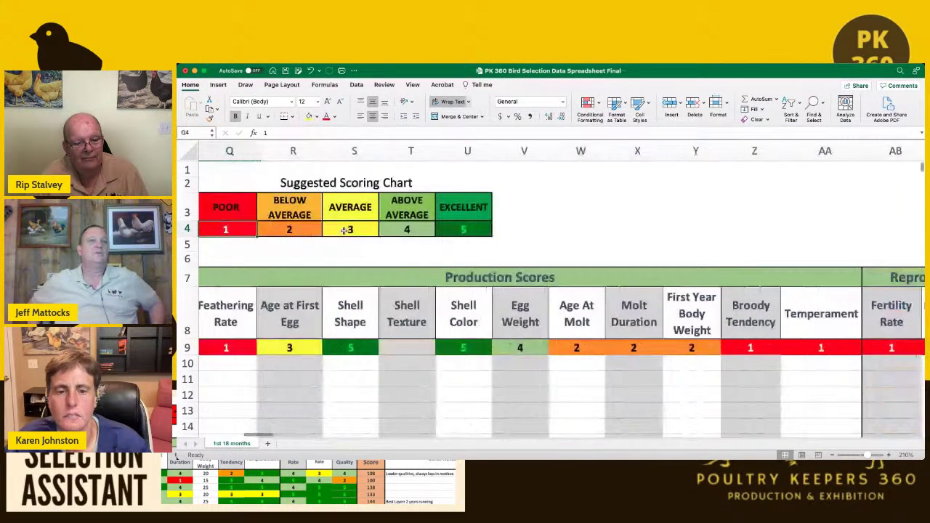
key("Left")
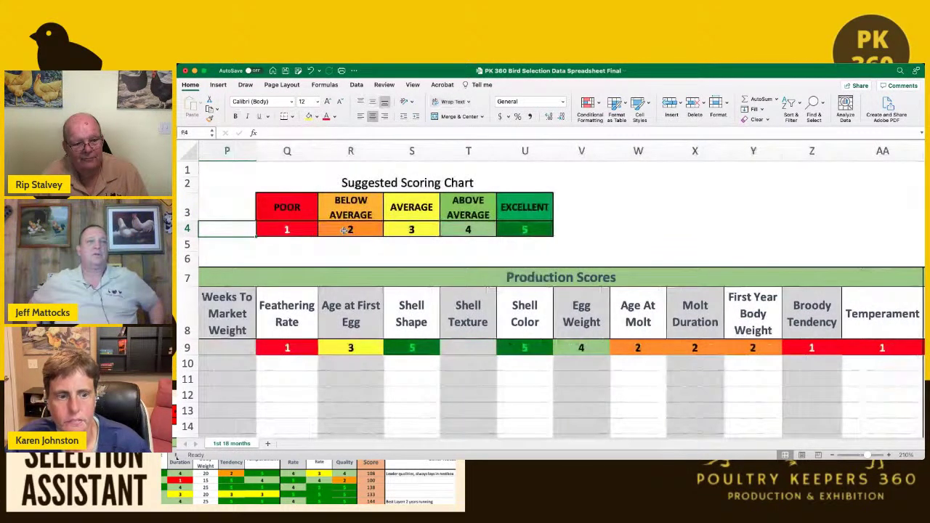